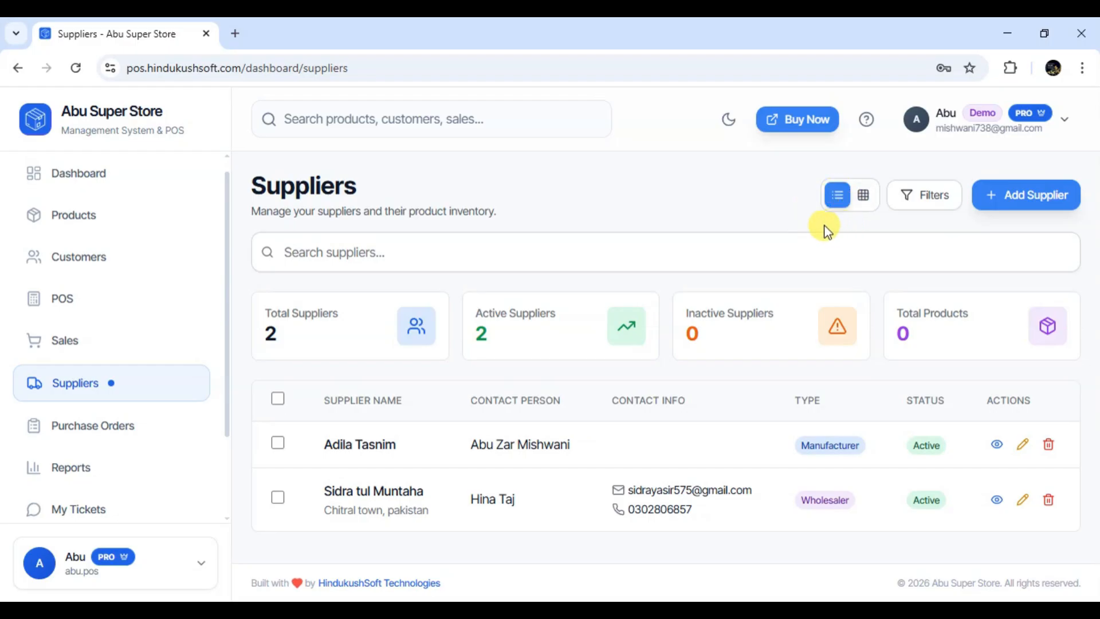
left_click(864, 205)
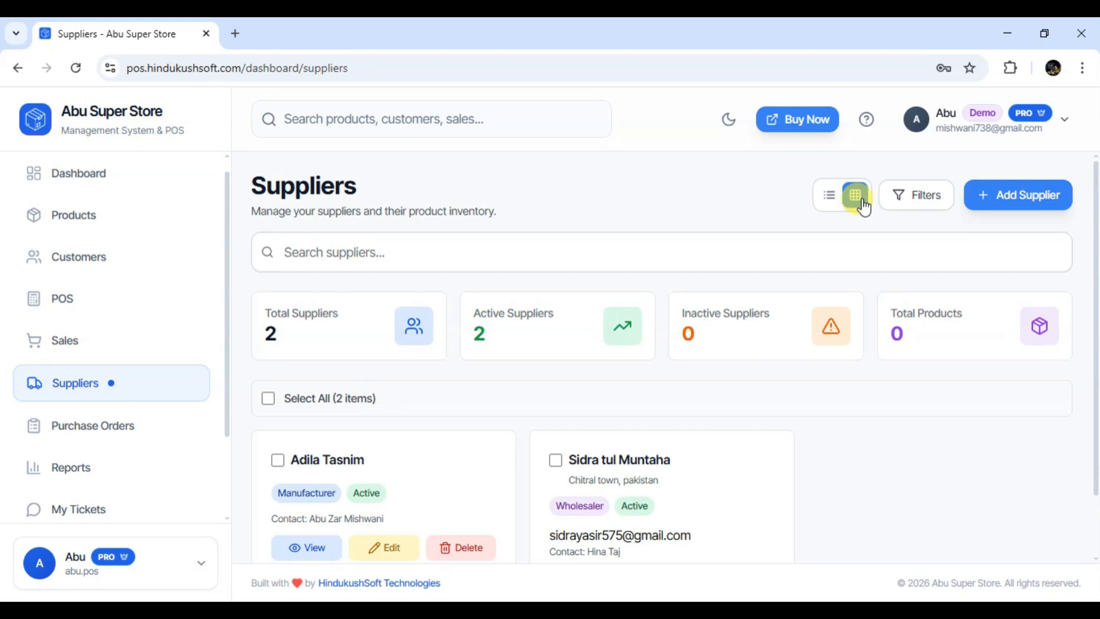
left_click(839, 205)
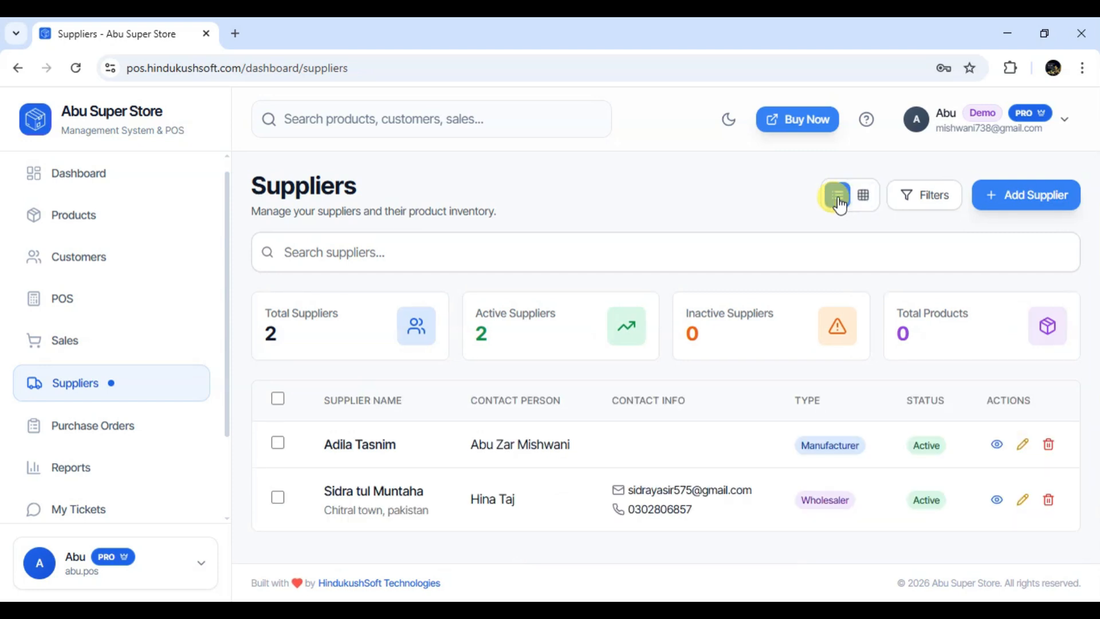
Show the supplier filters and narrow the list to Wholesaler suppliers
left_click(923, 195)
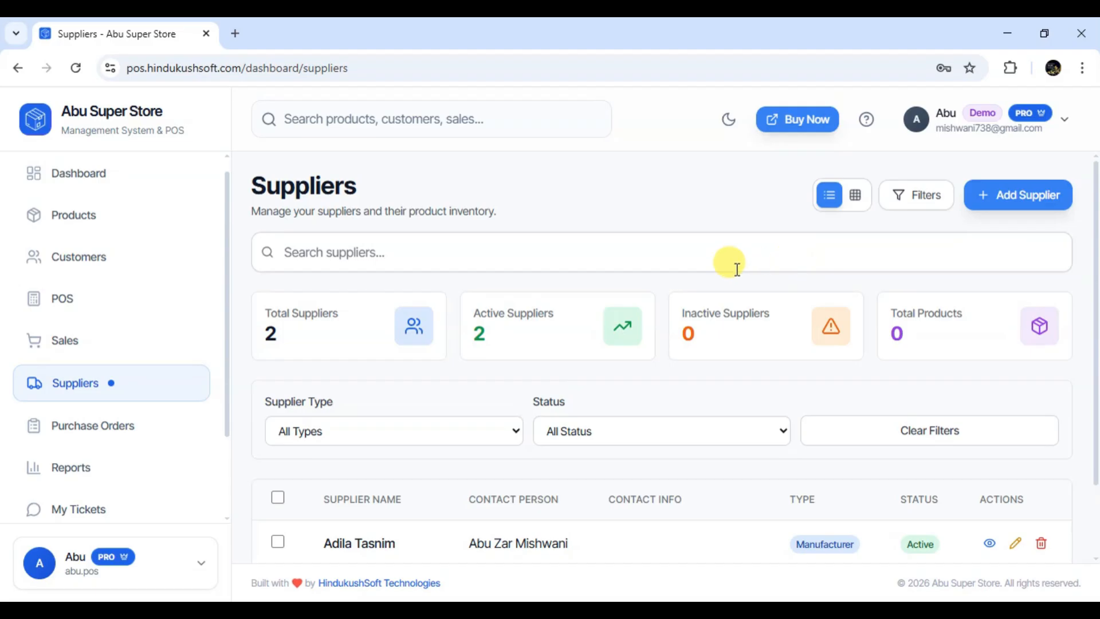
left_click(508, 432)
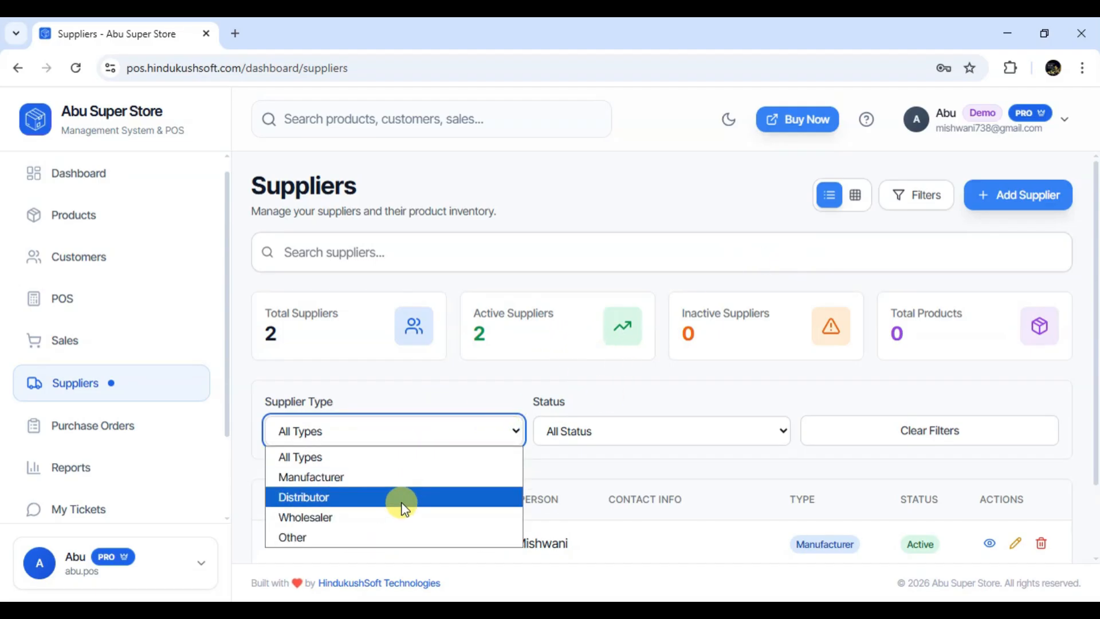
left_click(404, 513)
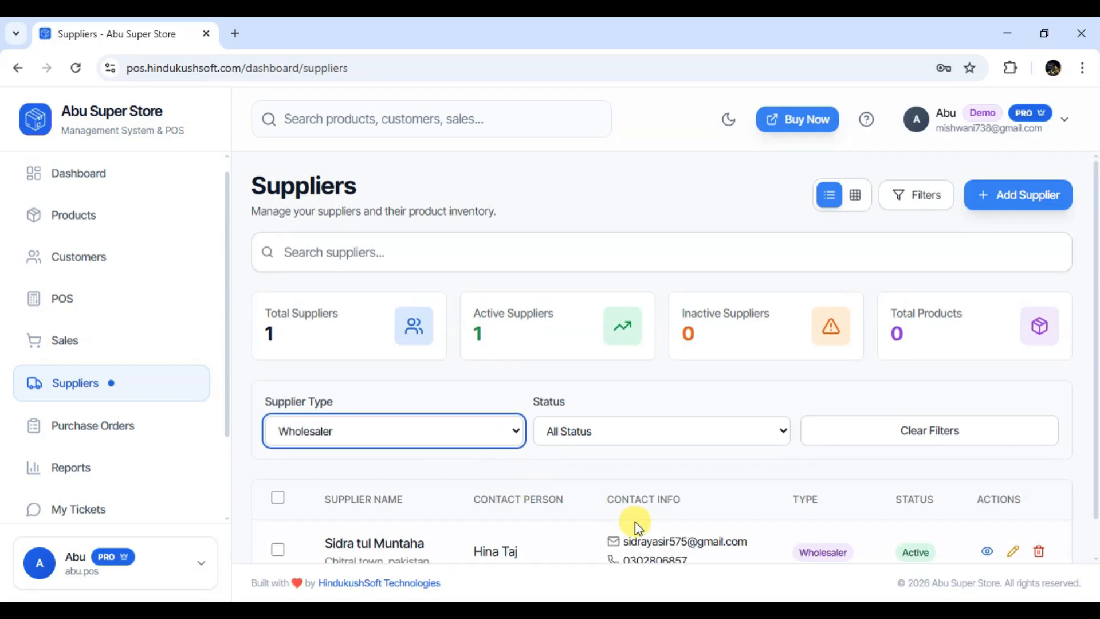
scroll(714, 535, "down", 1)
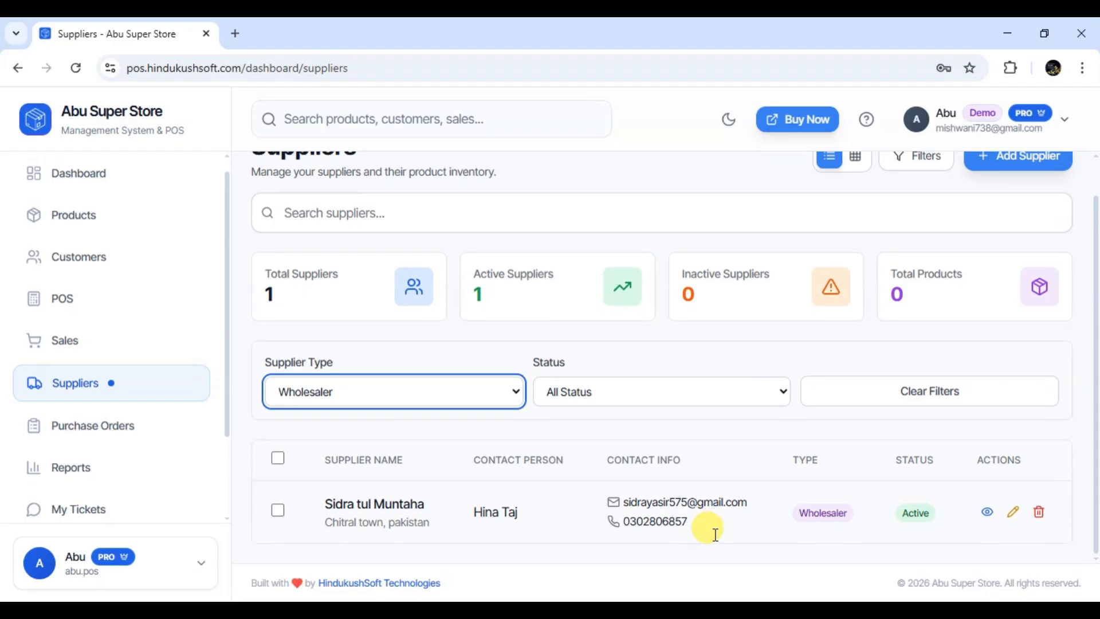
Filter by Active status, then Inactive, then clear all filters back to All Types and All Status
left_click(787, 399)
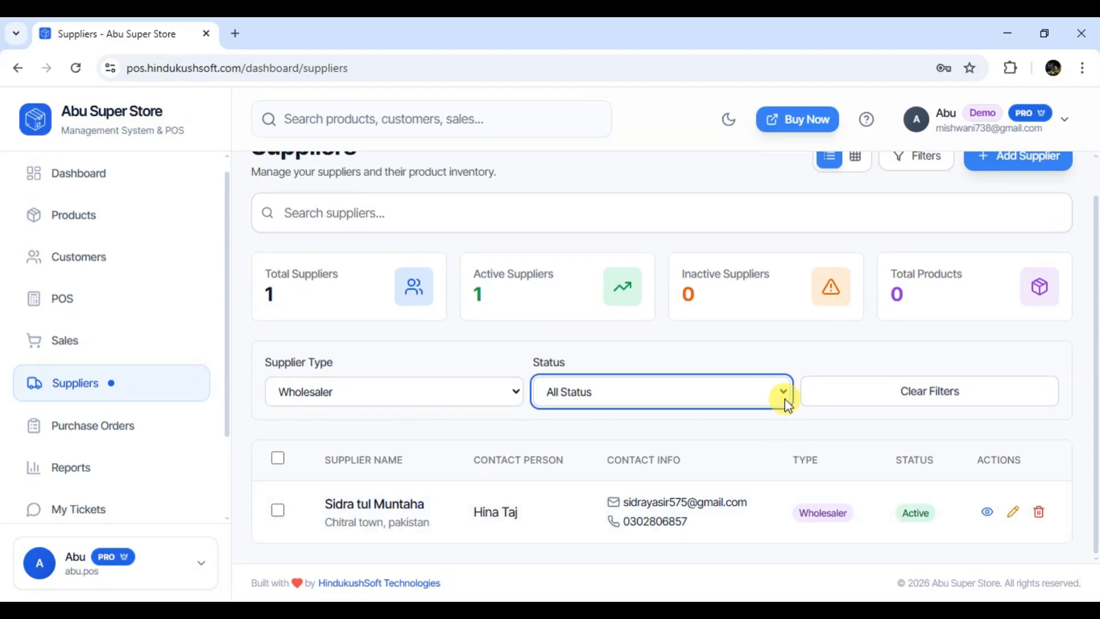
left_click(660, 439)
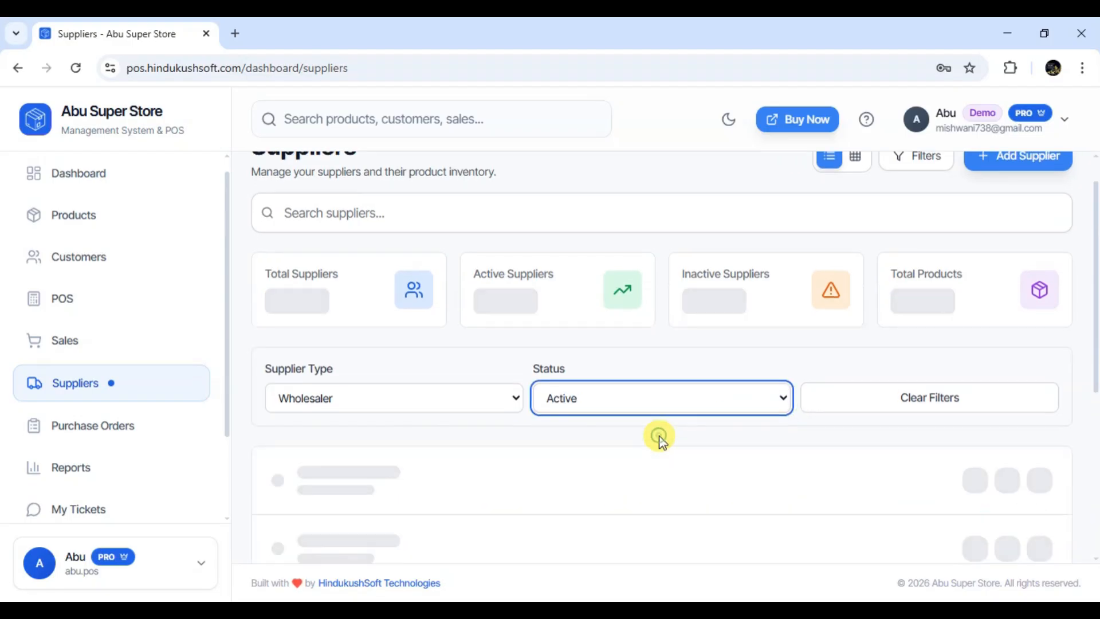
left_click(781, 398)
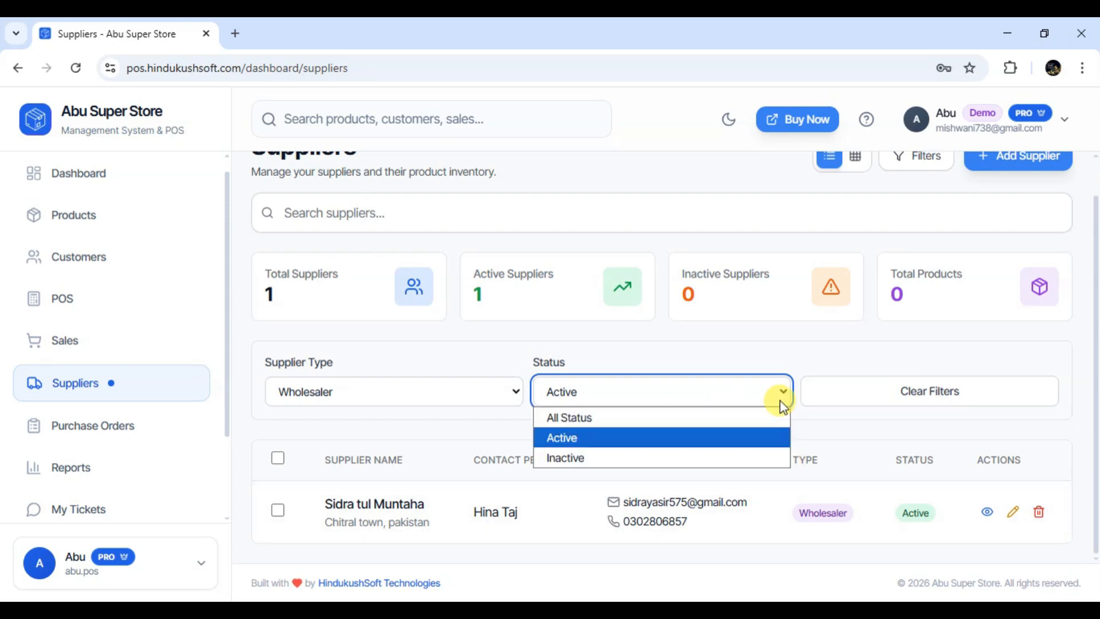
left_click(662, 457)
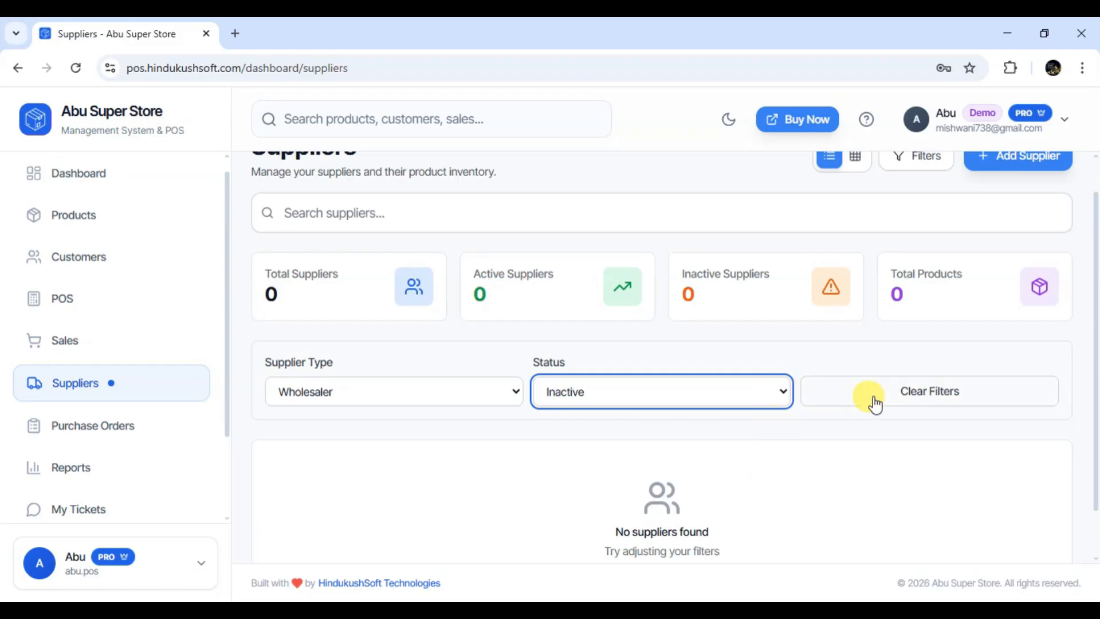
left_click(894, 403)
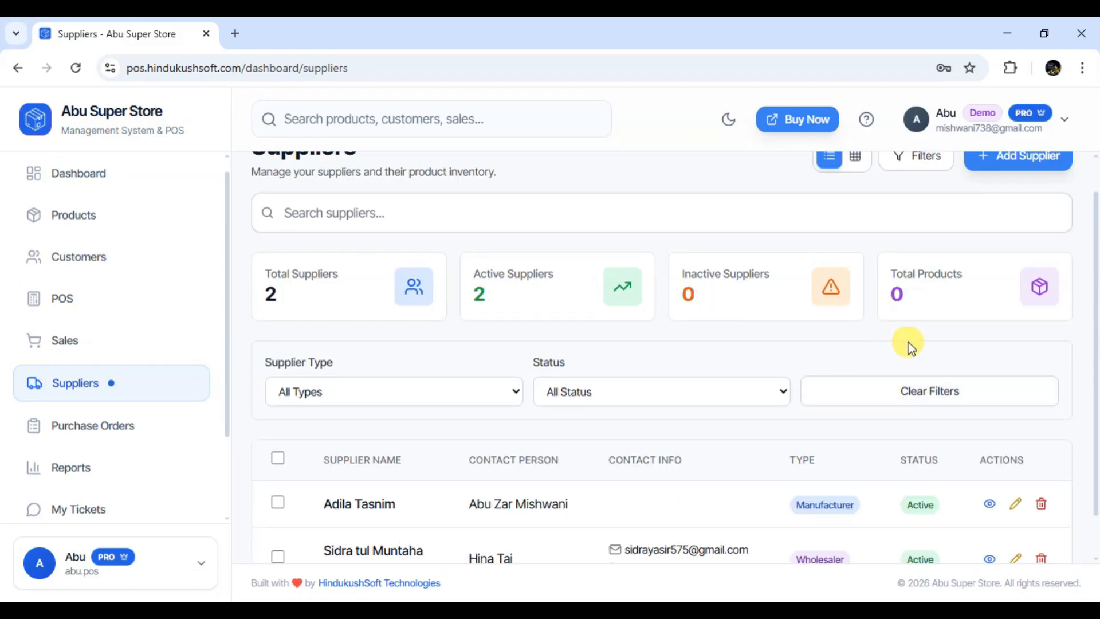
scroll(914, 270, "up", 1)
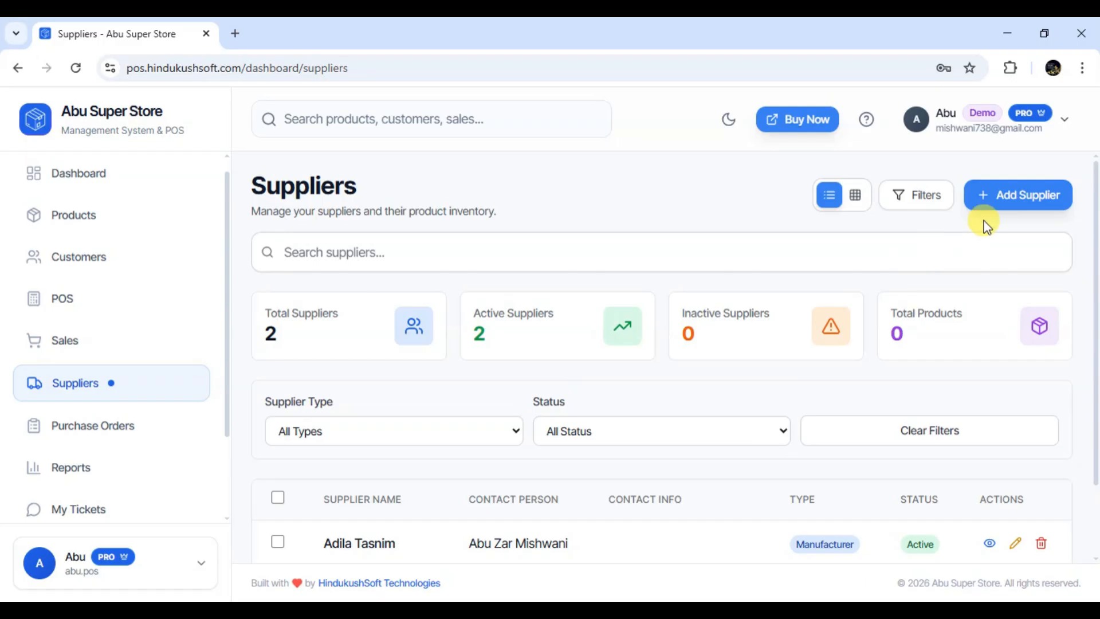
Start a new supplier and fill Supplier Name and Contact Person from saved suggestions
left_click(1029, 200)
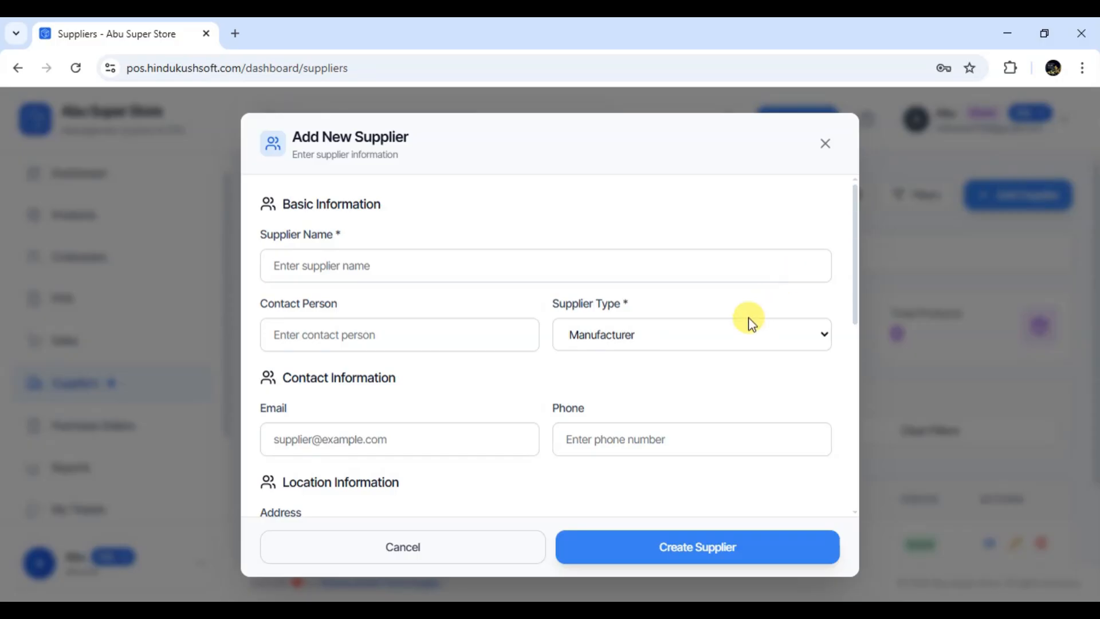
scroll(751, 324, "down", 5)
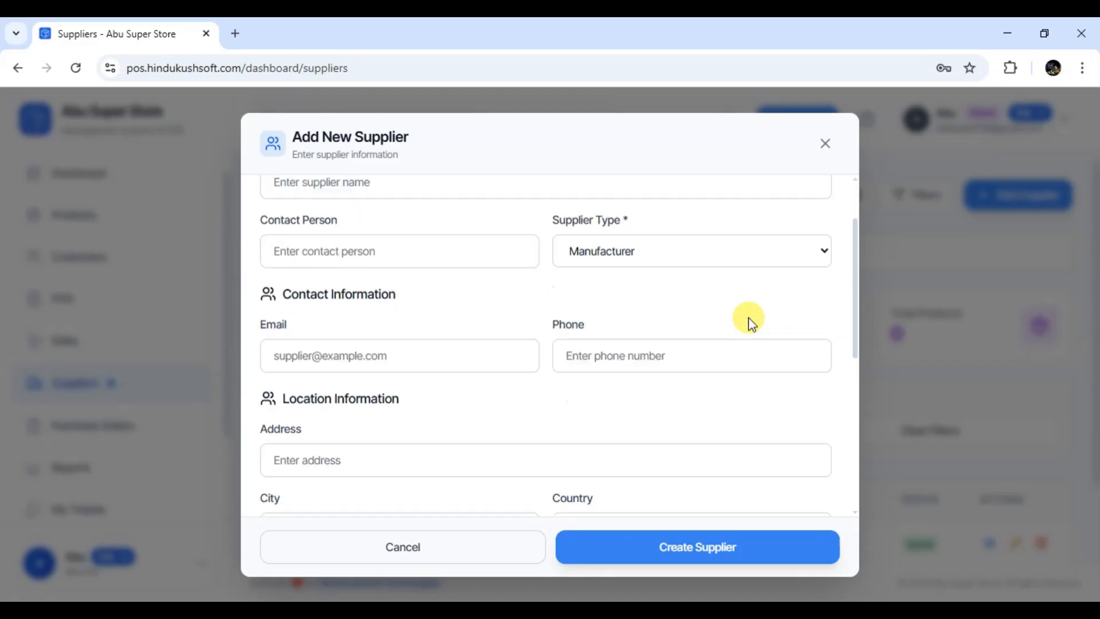
scroll(751, 323, "up", 5)
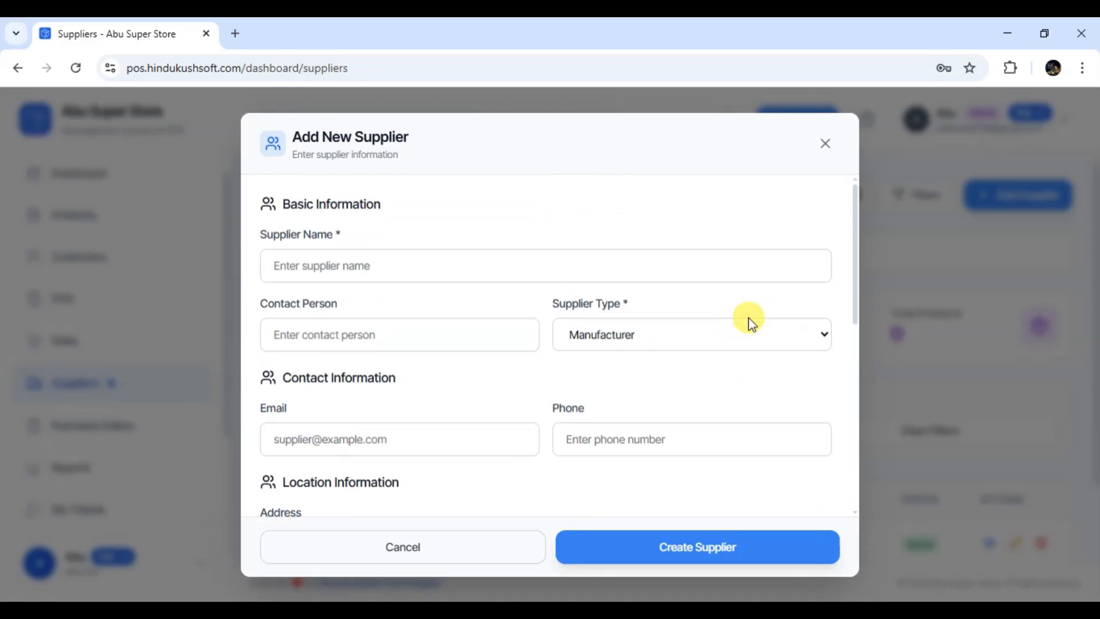
scroll(751, 324, "down", 1)
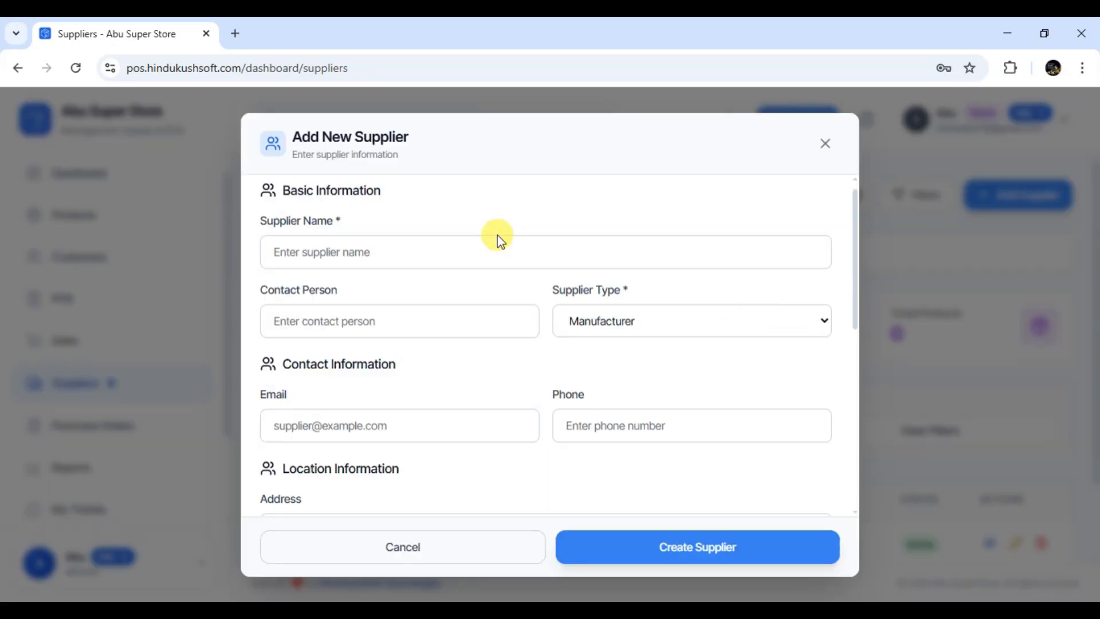
scroll(493, 239, "up", 1)
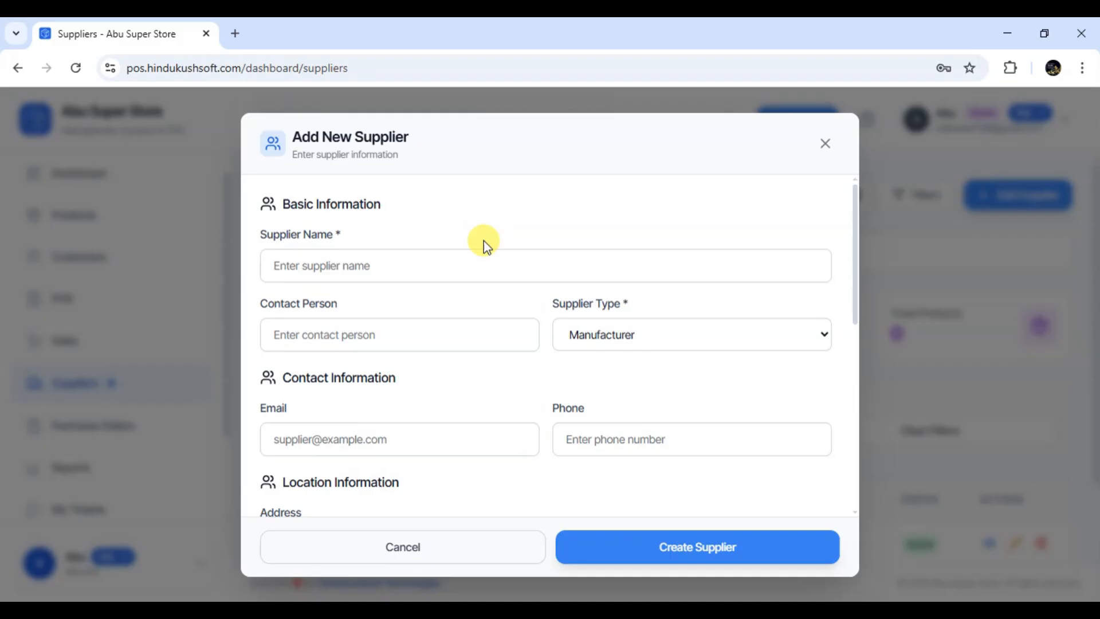
left_click(413, 267)
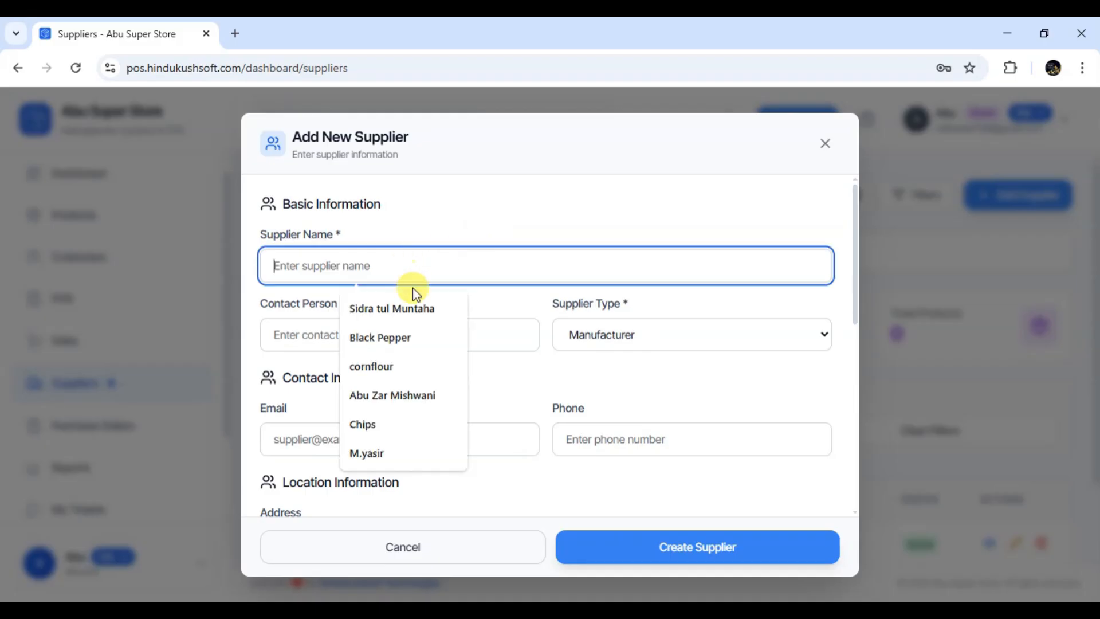
left_click(417, 397)
left_click(446, 335)
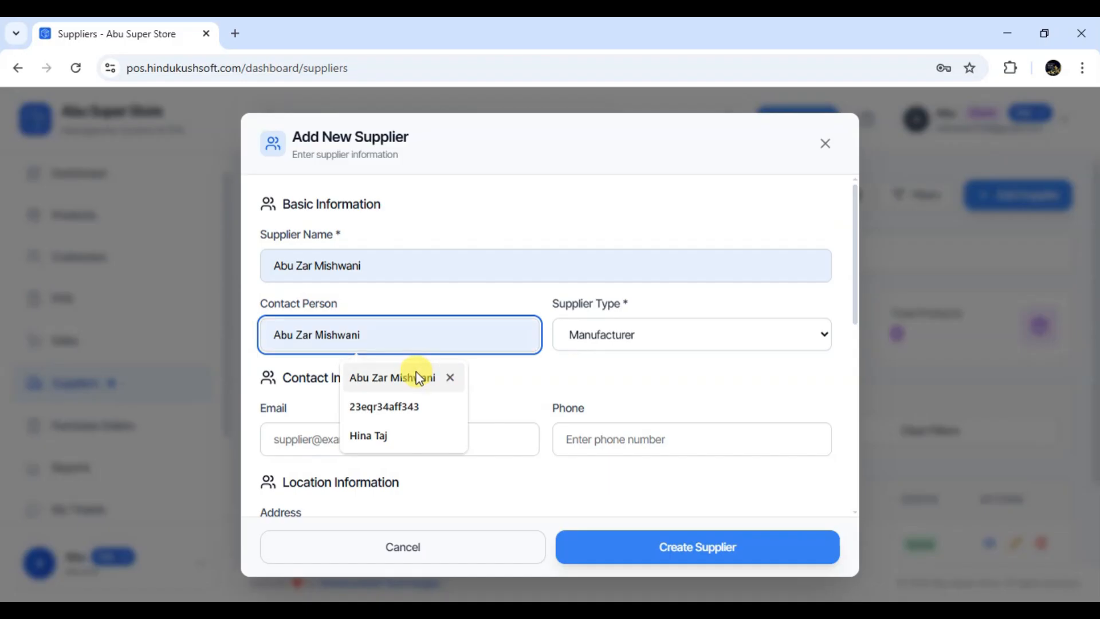
left_click(397, 437)
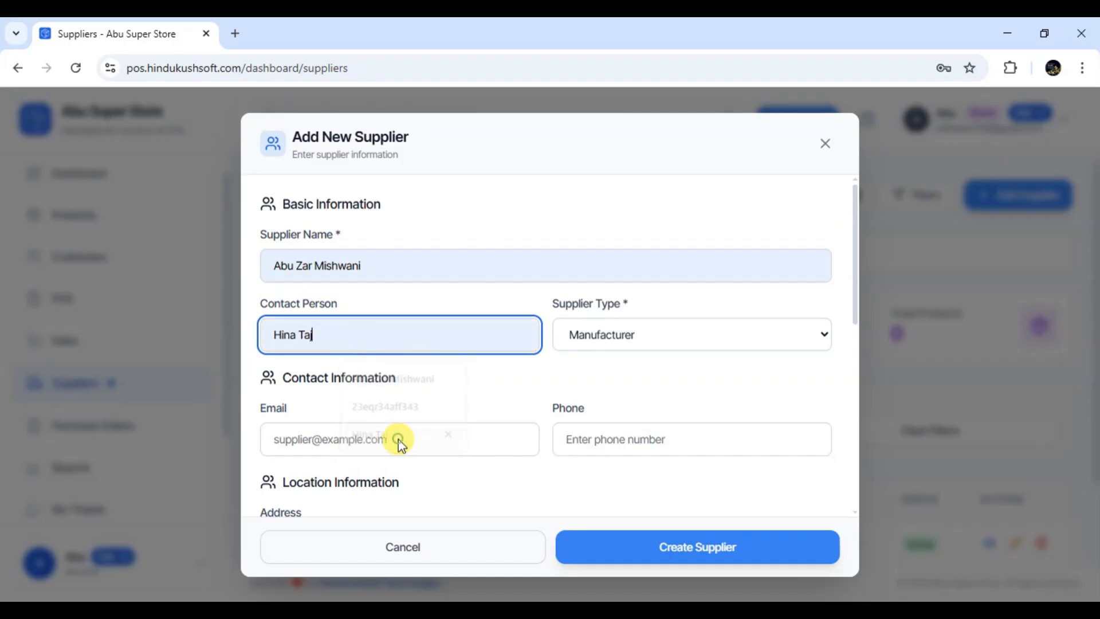
Set Supplier Type to Wholesaler and create the supplier, bringing the total to 3
left_click(720, 343)
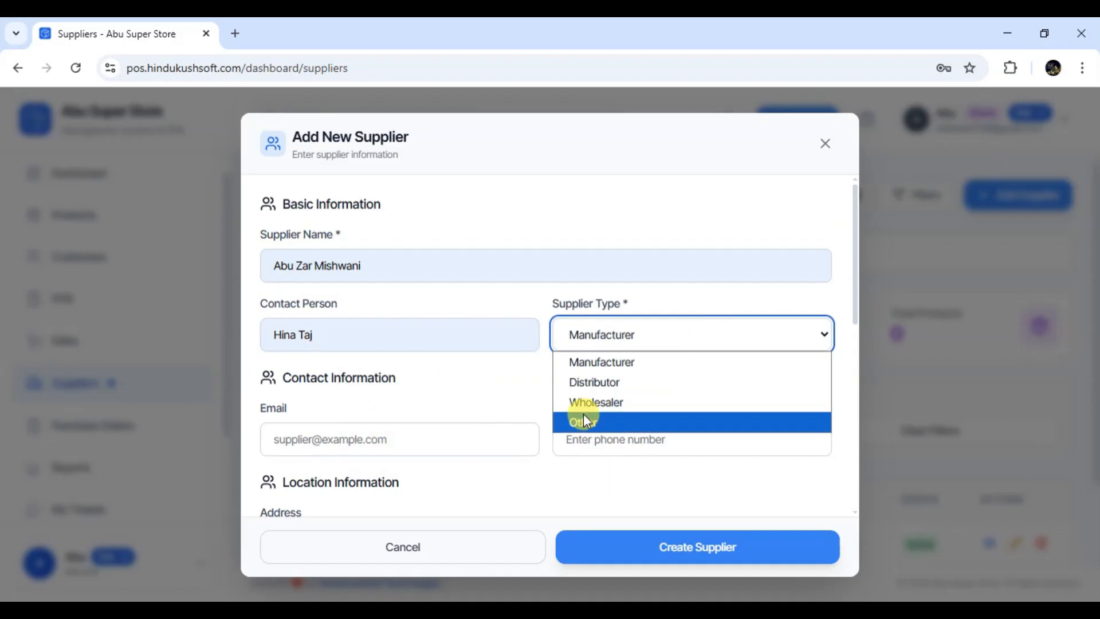
left_click(650, 402)
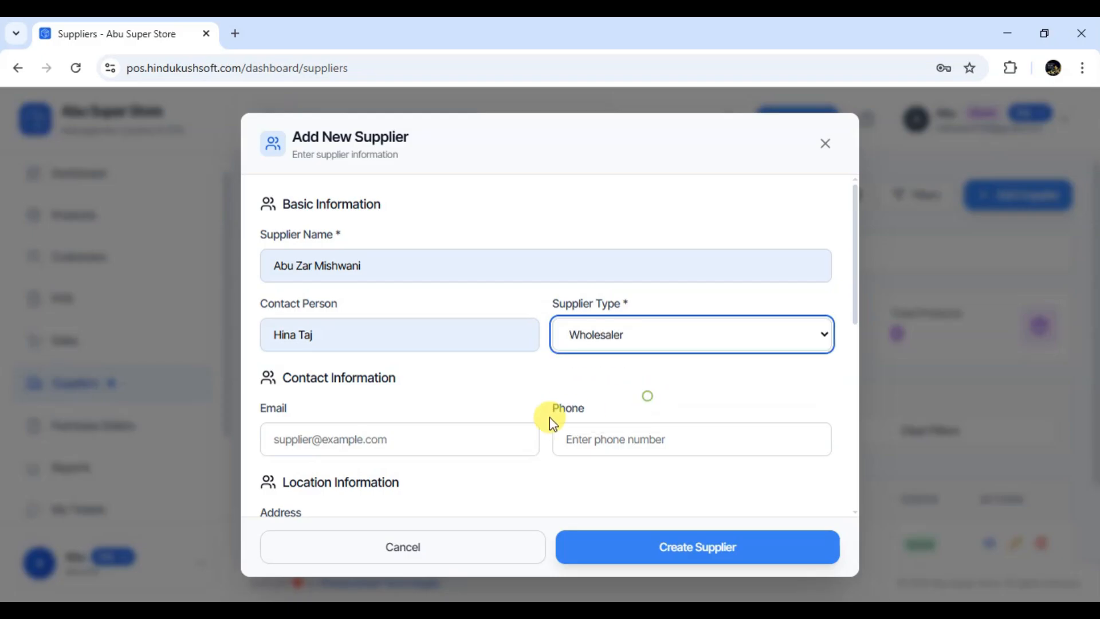
scroll(545, 418, "down", 3)
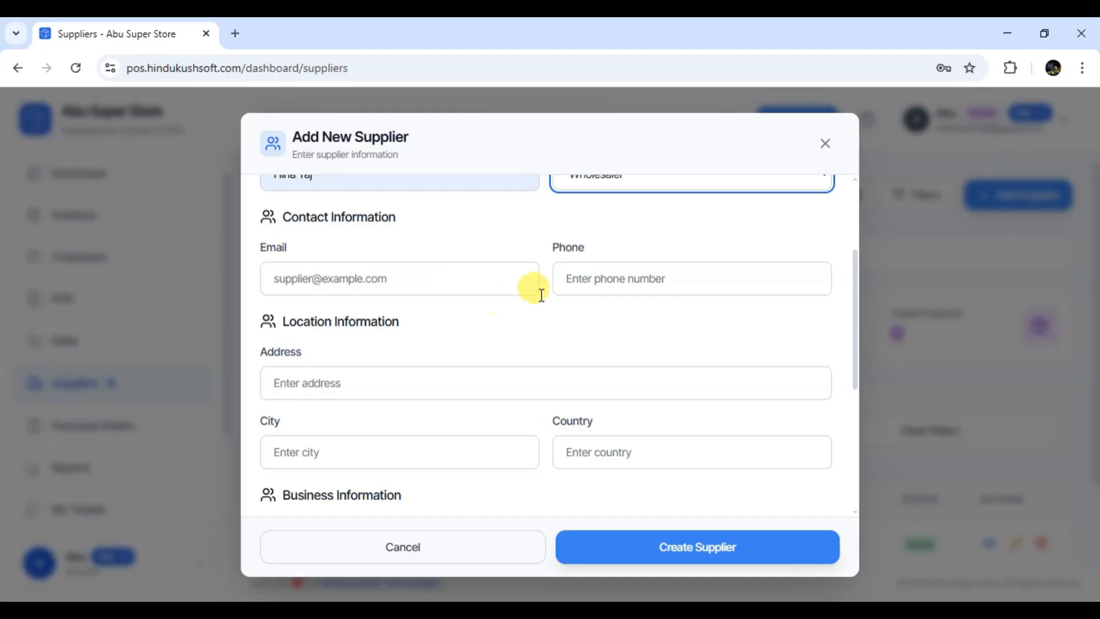
scroll(549, 325, "down", 4)
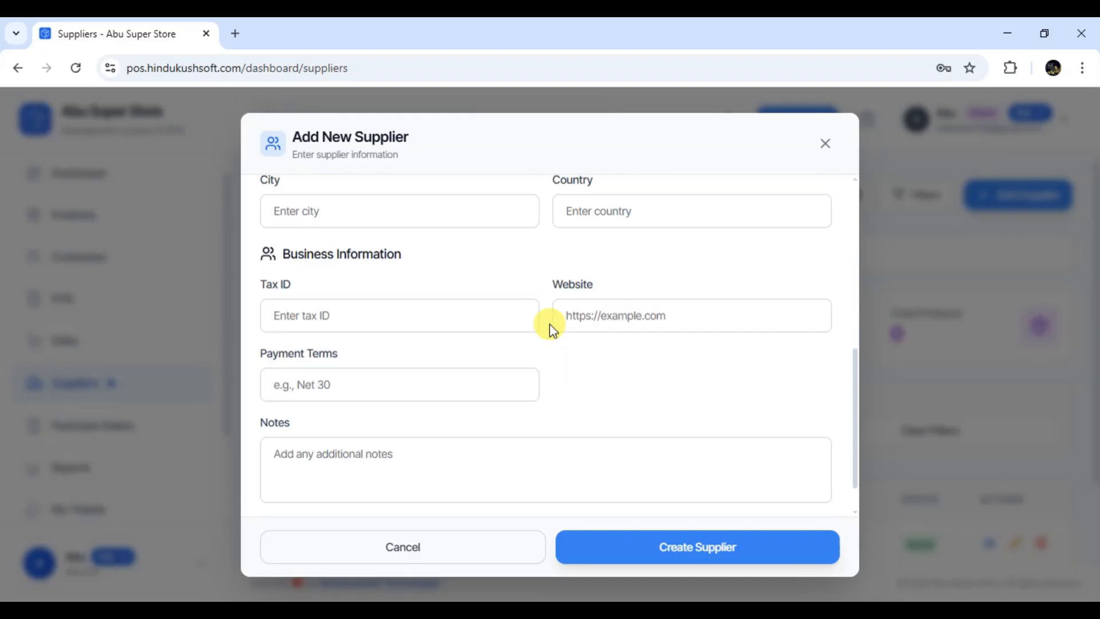
left_click(682, 551)
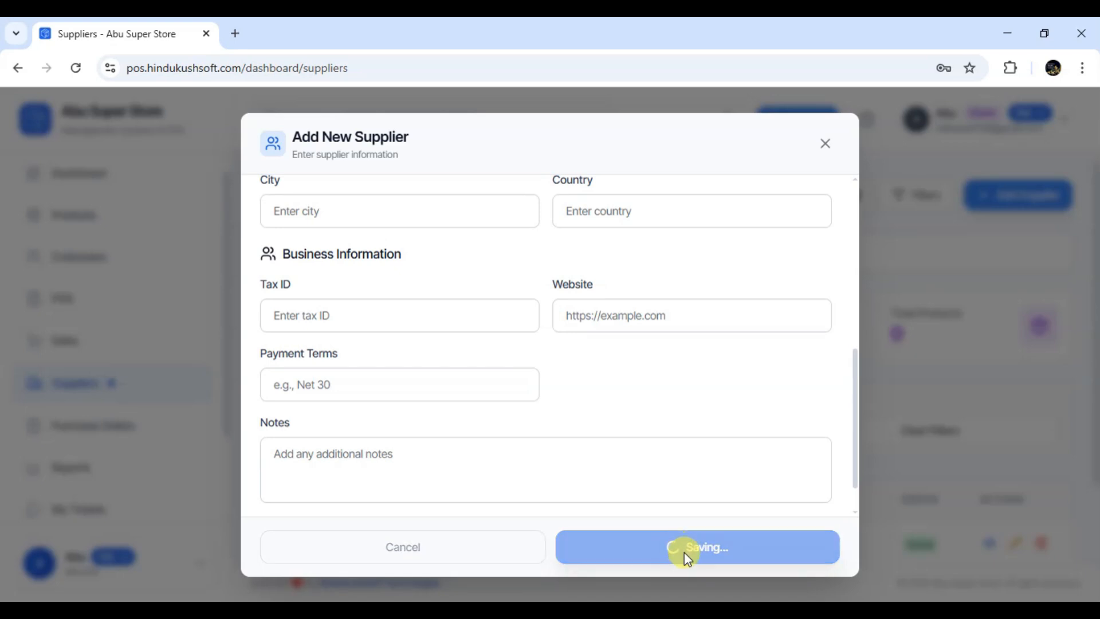
scroll(802, 485, "down", 3)
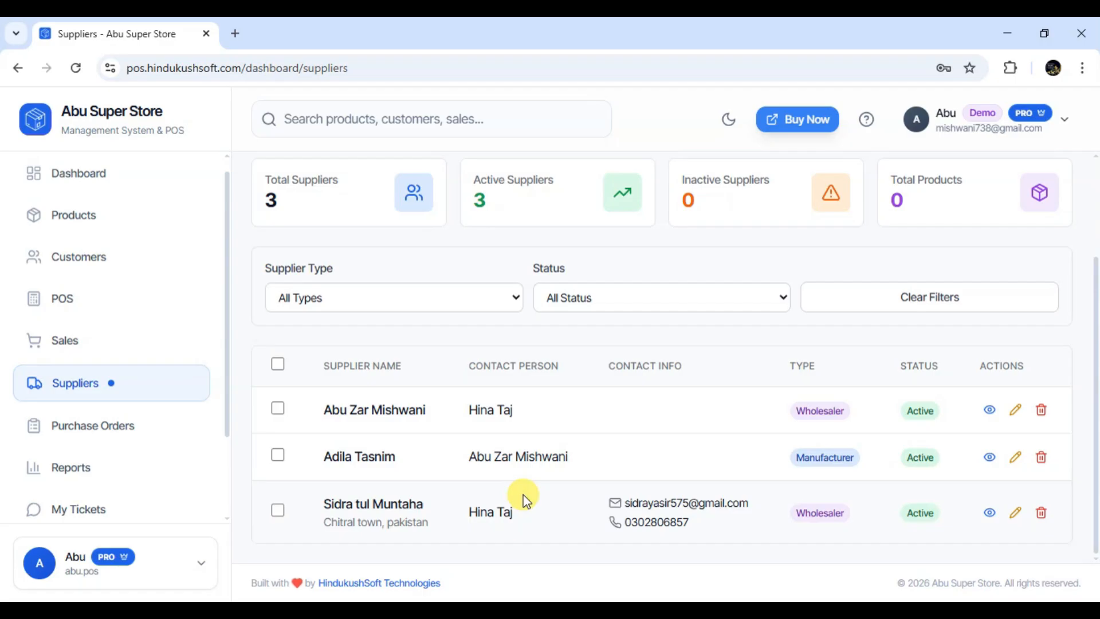
Collapse the filter panel and place the cursor in the Search suppliers box
scroll(522, 498, "up", 3)
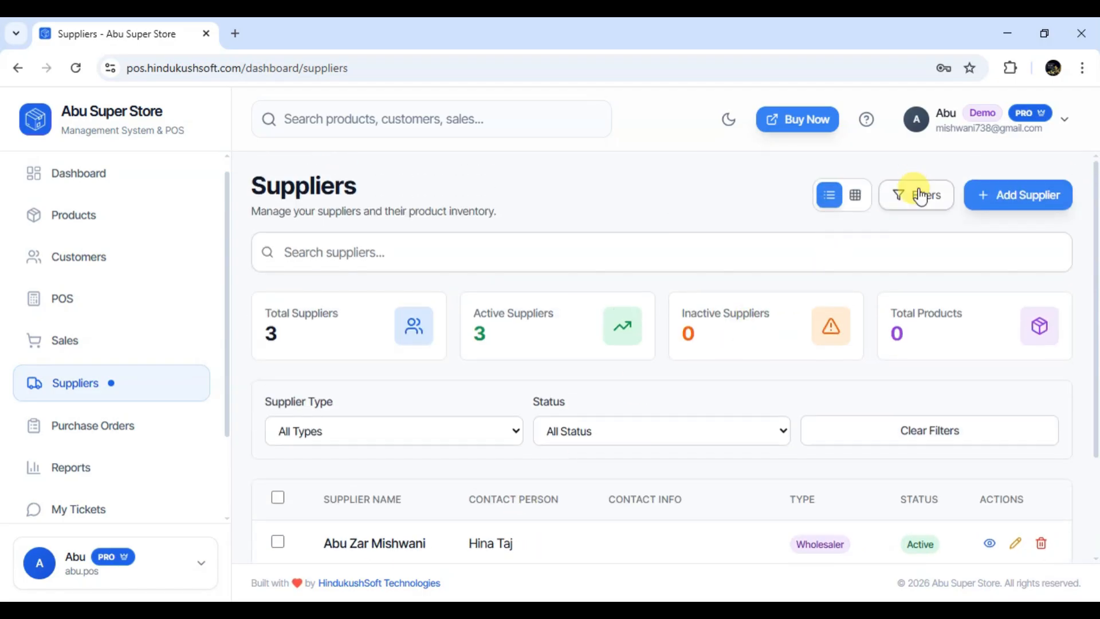
left_click(919, 195)
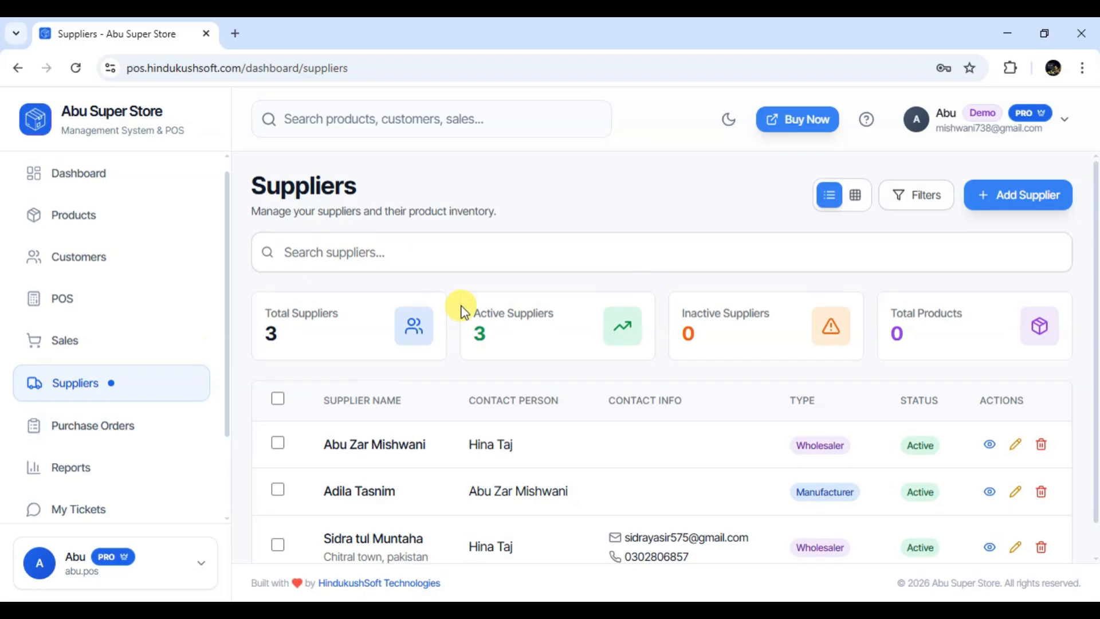
left_click(406, 264)
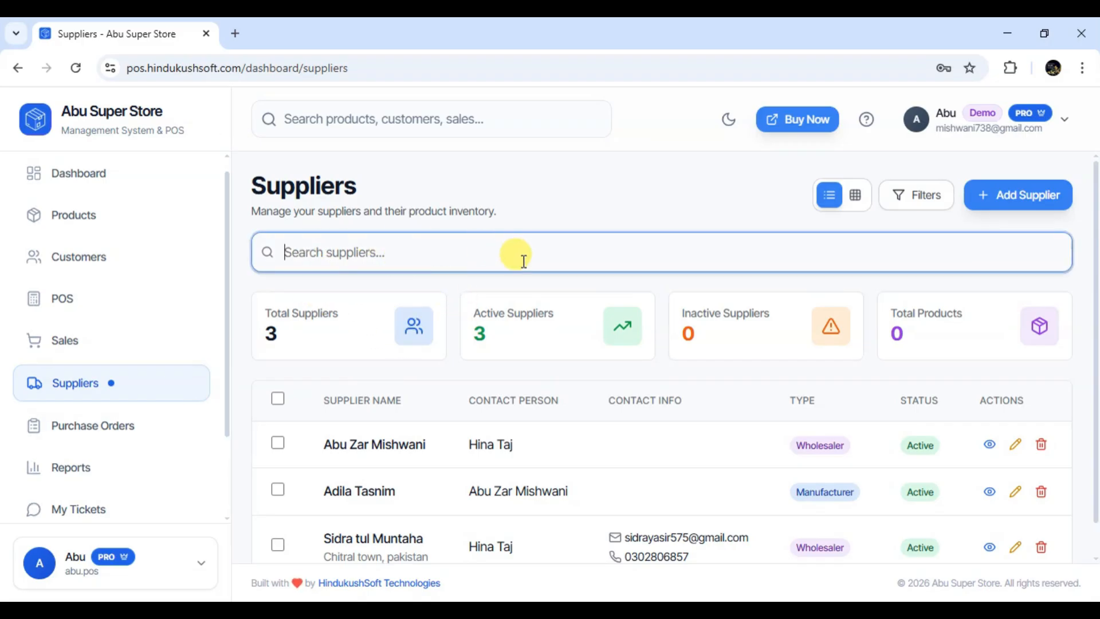
scroll(561, 450, "down", 1)
scroll(561, 453, "up", 1)
scroll(665, 459, "down", 1)
scroll(671, 460, "up", 1)
scroll(847, 341, "down", 1)
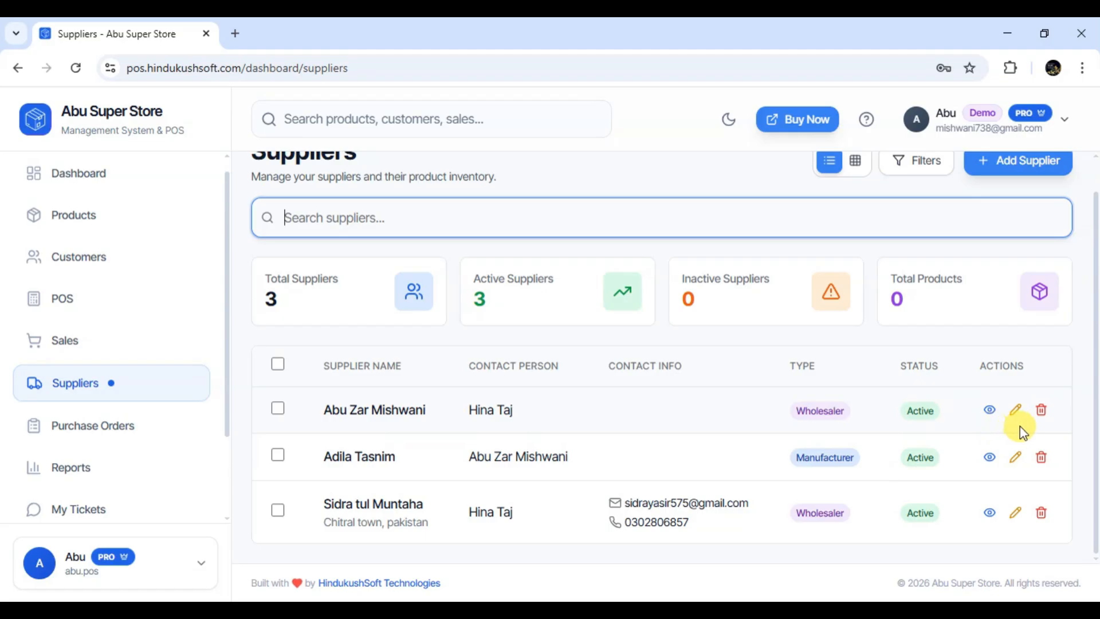
left_click(990, 412)
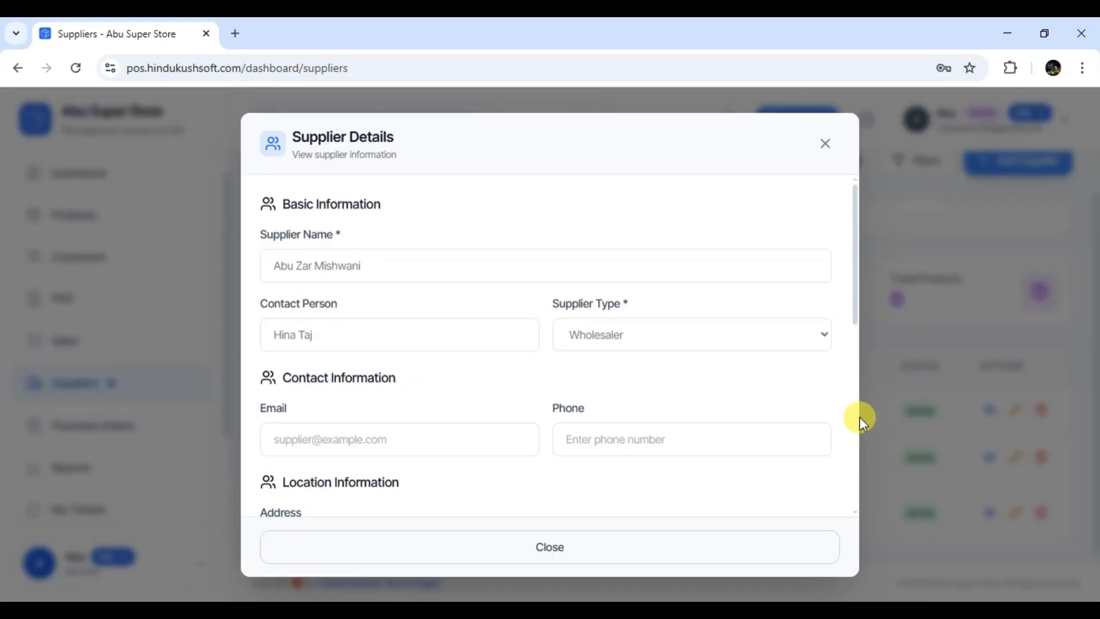
scroll(754, 413, "down", 6)
scroll(760, 414, "up", 6)
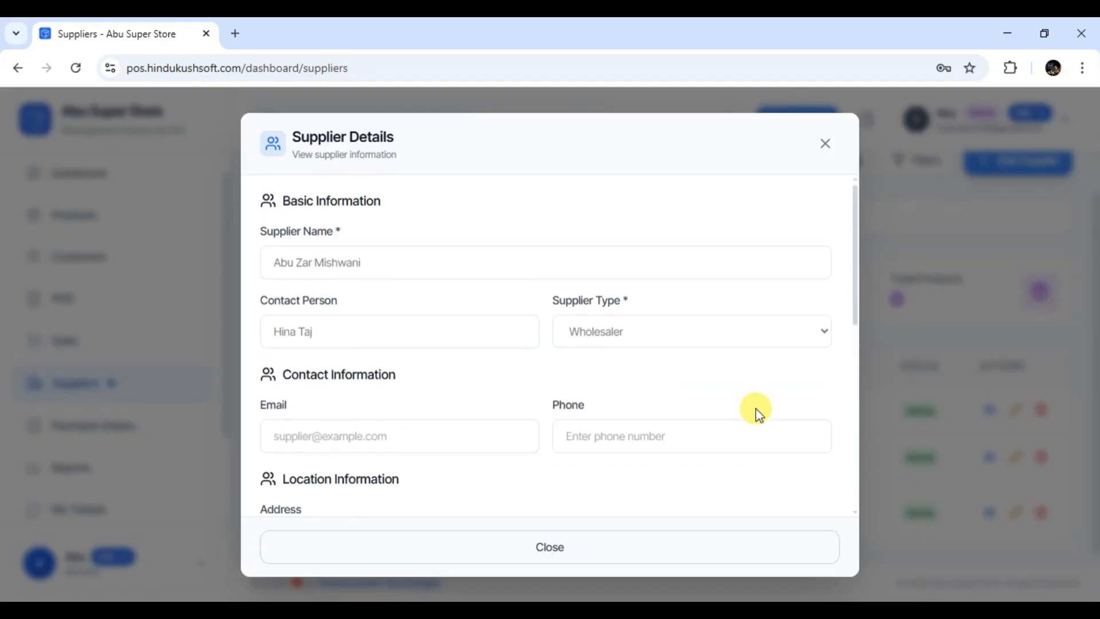
scroll(757, 410, "down", 6)
scroll(758, 411, "up", 6)
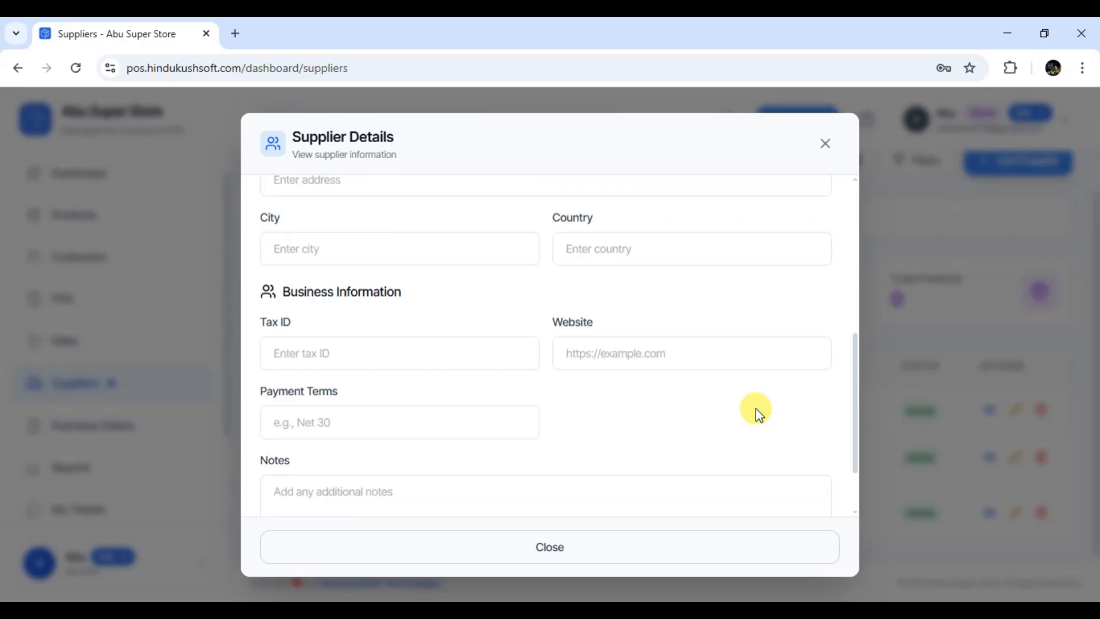
left_click(826, 143)
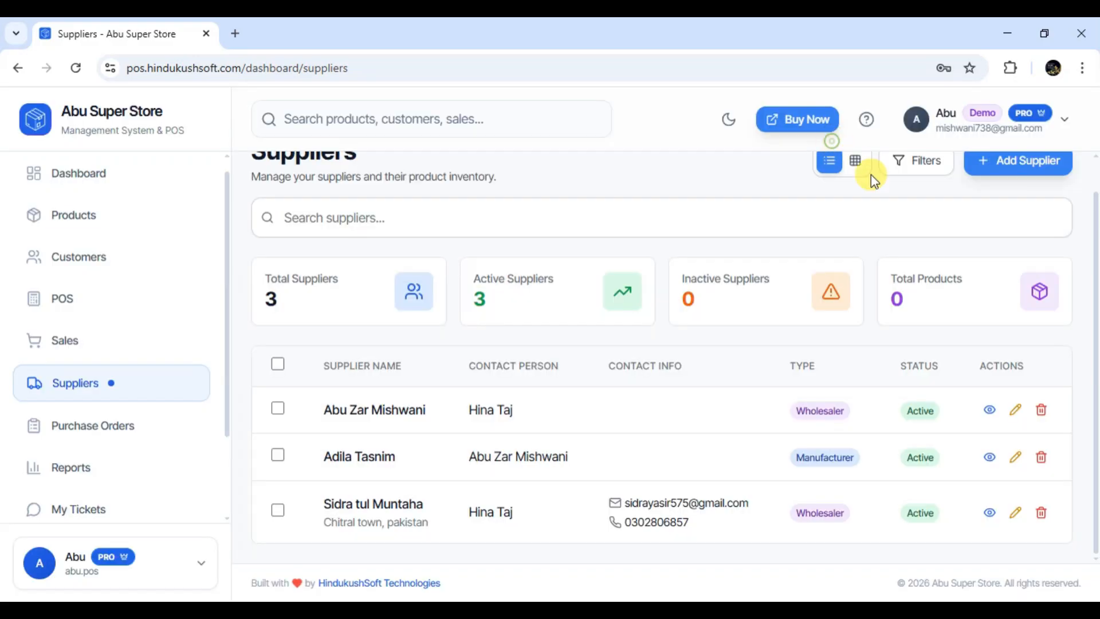
Replace the first supplier's Contact Person with a new person's name and save with Update Supplier
left_click(1015, 412)
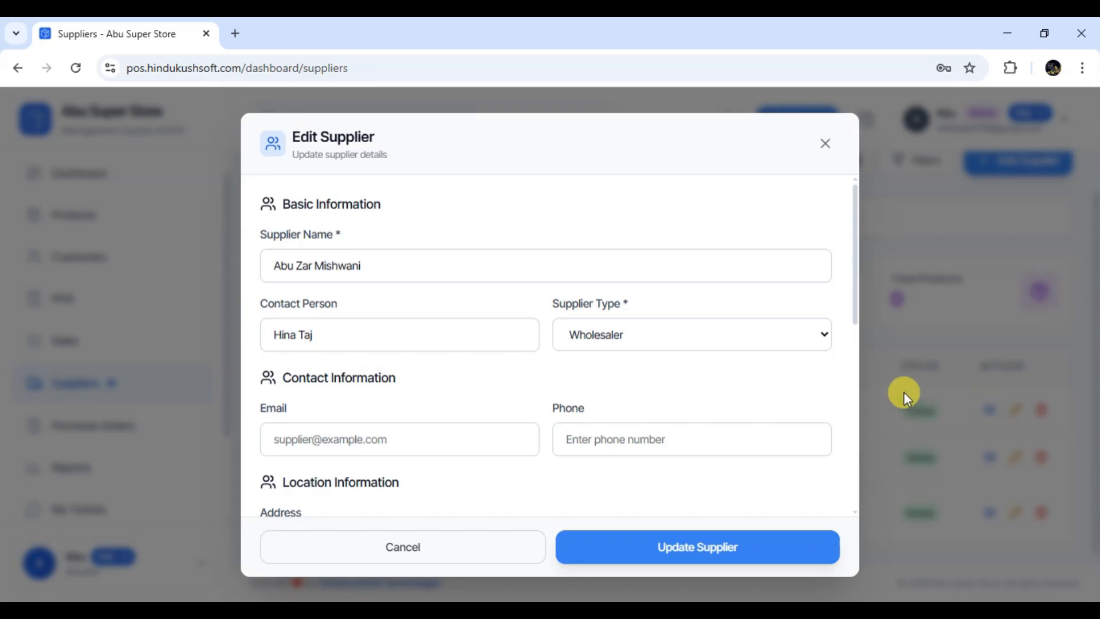
scroll(674, 381, "down", 7)
scroll(674, 381, "up", 7)
left_click(393, 340)
key("BackSpace")
key("BackSpace")
key("BackSpace")
key("BackSpace")
key("BackSpace")
key("BackSpace")
key("BackSpace")
key("BackSpace")
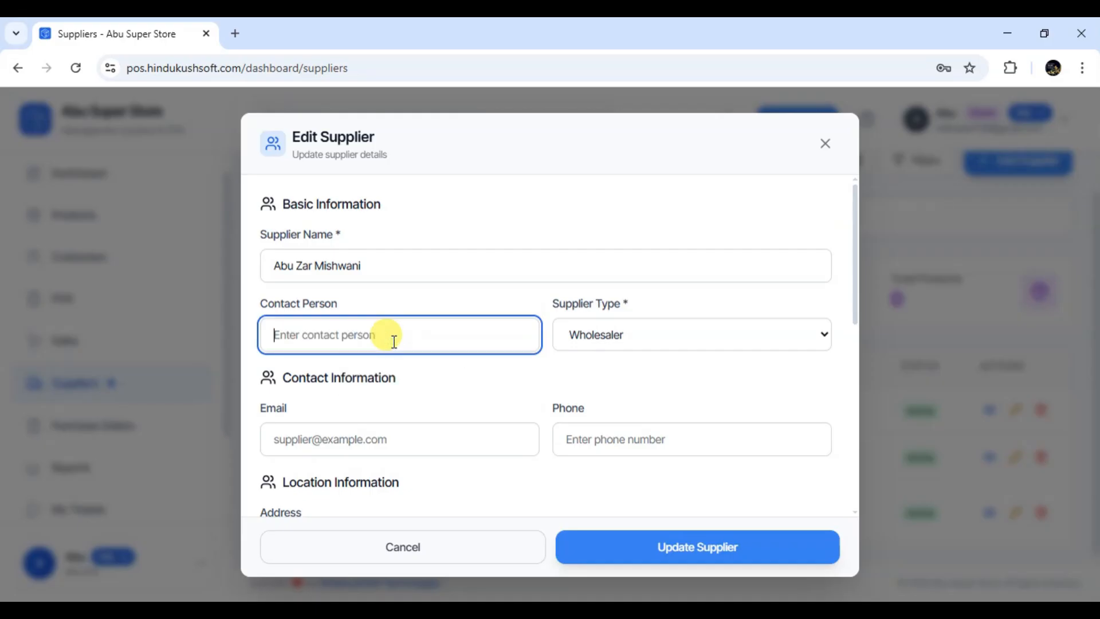
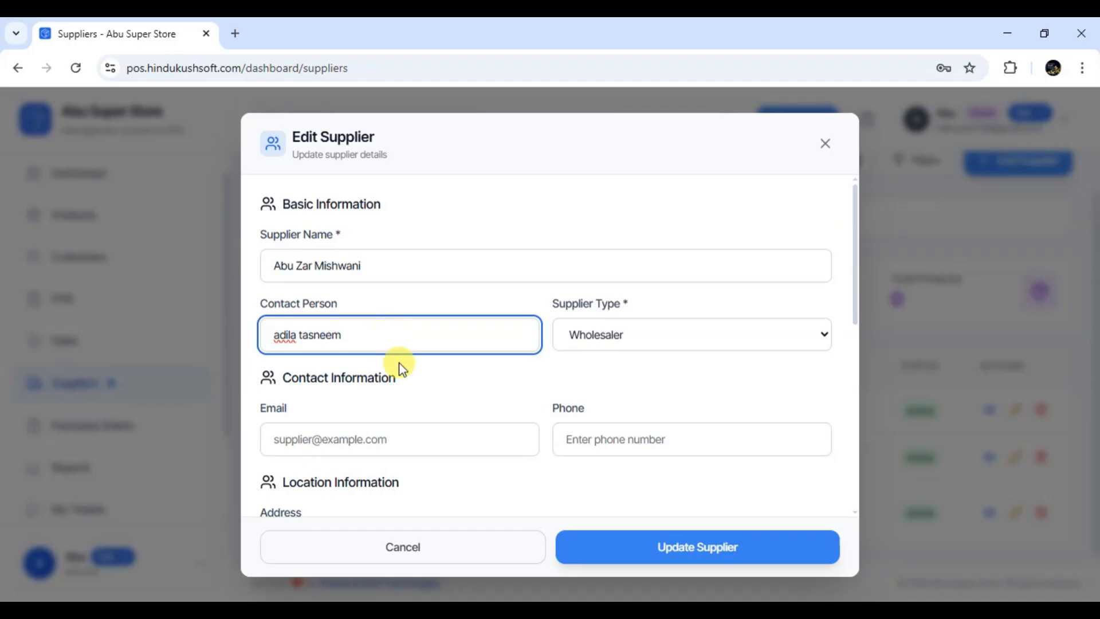
left_click(660, 541)
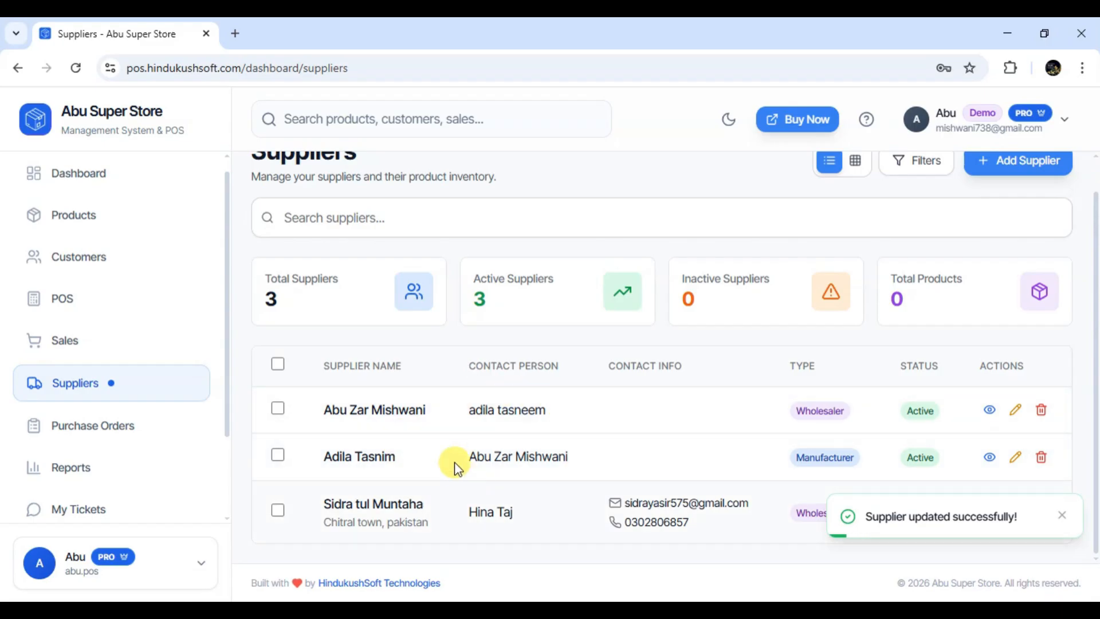
Delete the first supplier row and confirm in the Delete Supplier dialog, leaving 2 suppliers
left_click(1042, 411)
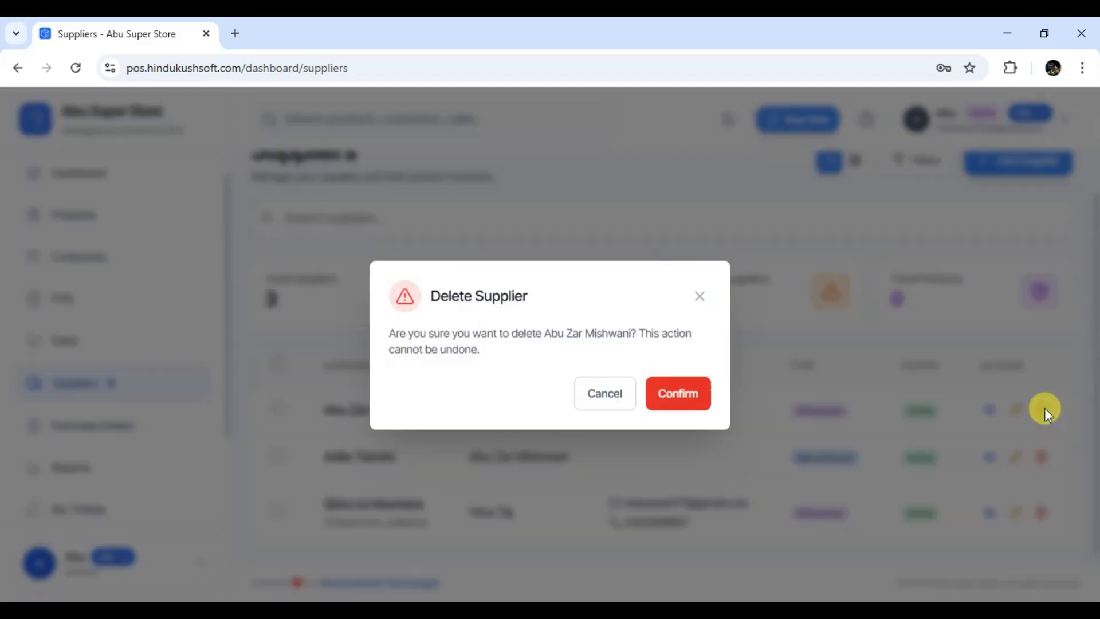
left_click(684, 393)
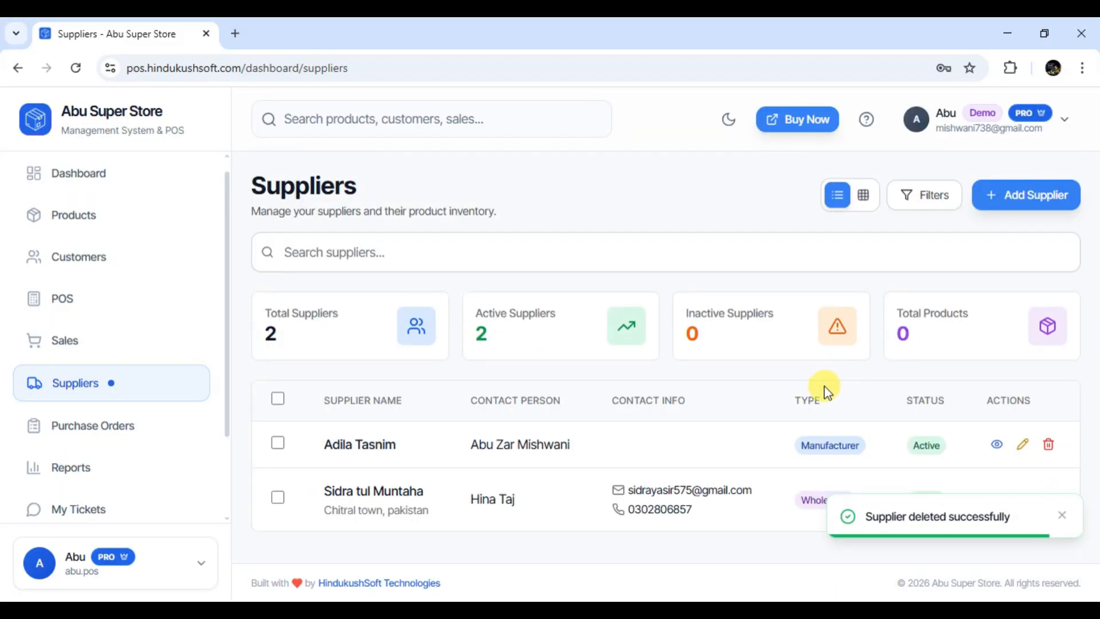